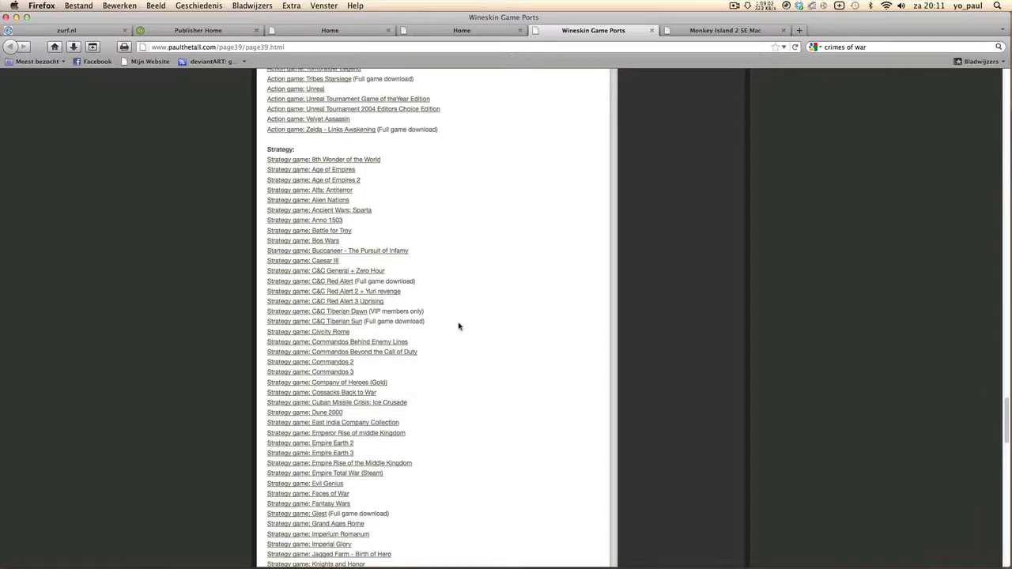
# Look through the strategy, adventure, racing and simulator titles in the list of Wineskin game ports
pyautogui.scroll(-10, 458, 326)
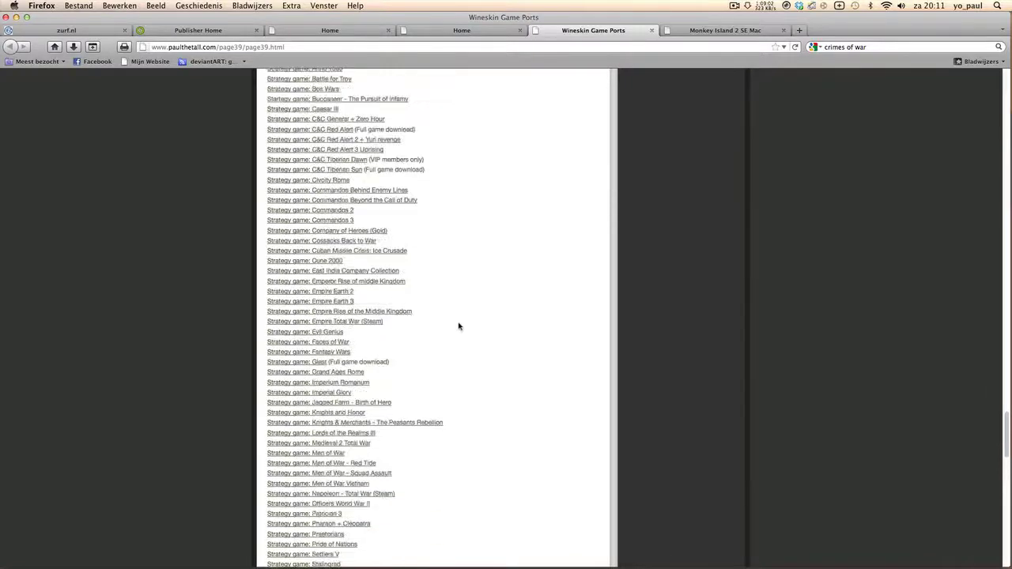
pyautogui.scroll(11, 459, 325)
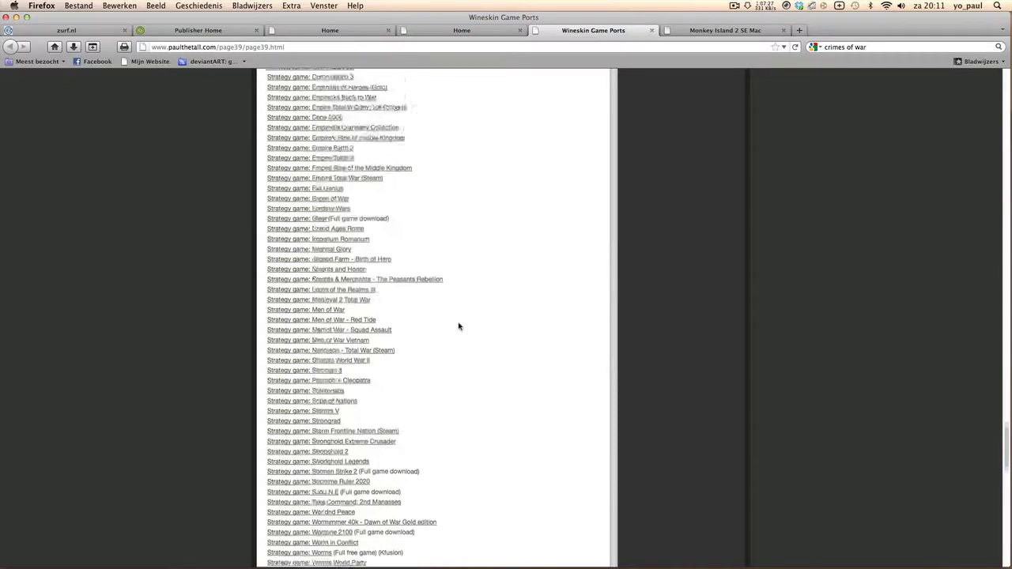
pyautogui.scroll(-10, 459, 326)
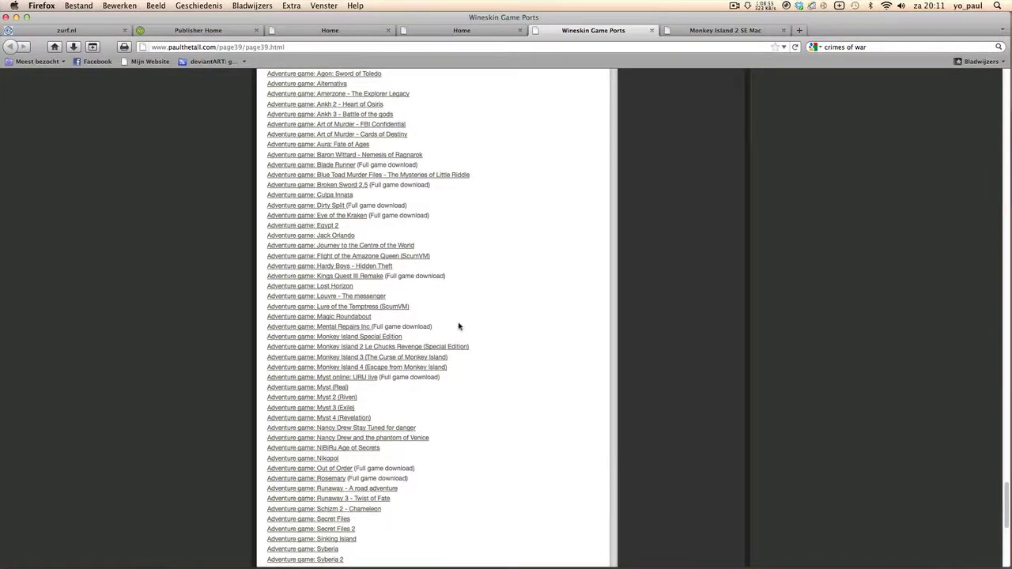
pyautogui.scroll(-7, 458, 326)
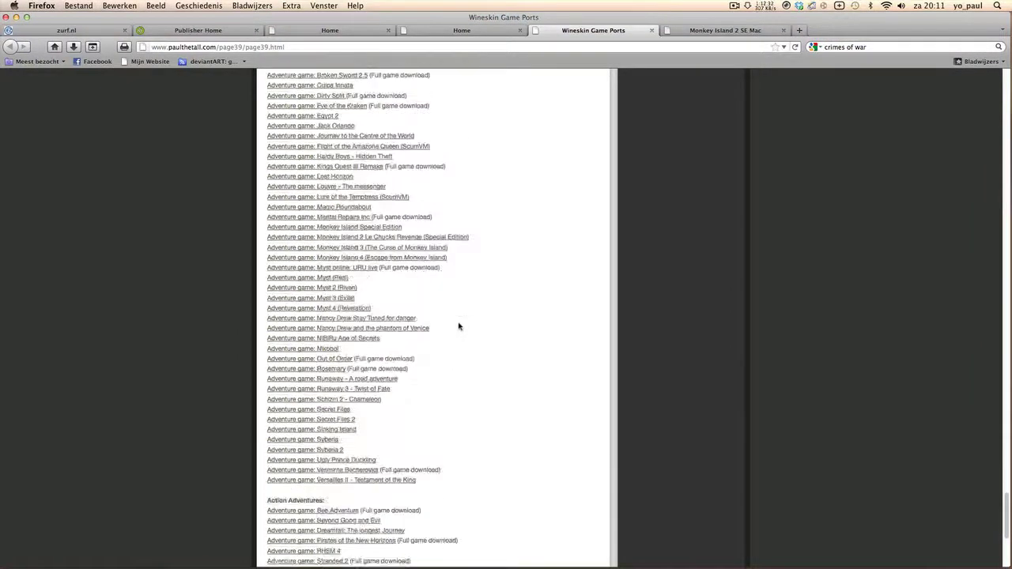
pyautogui.scroll(10, 458, 325)
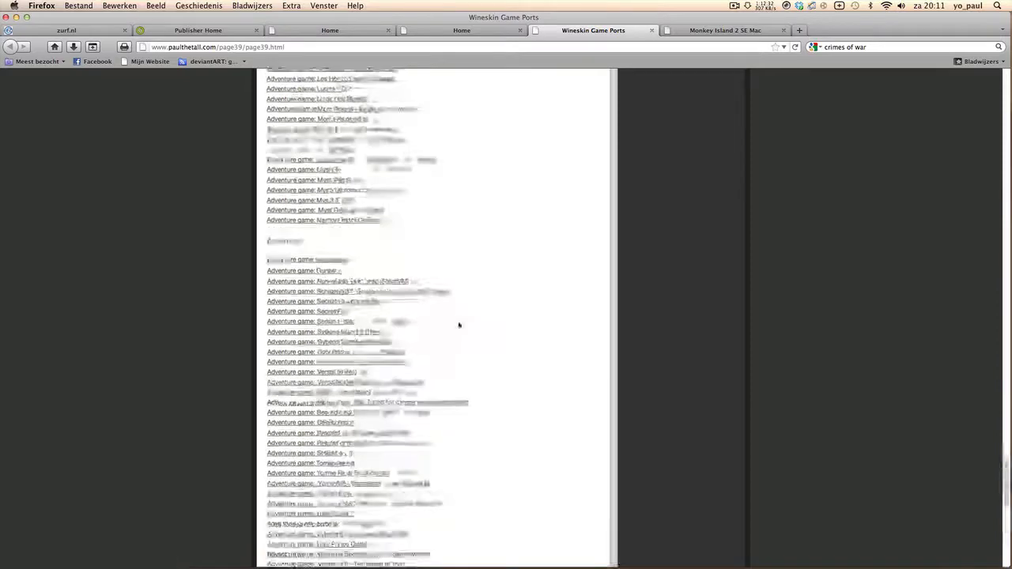
pyautogui.scroll(-15, 459, 326)
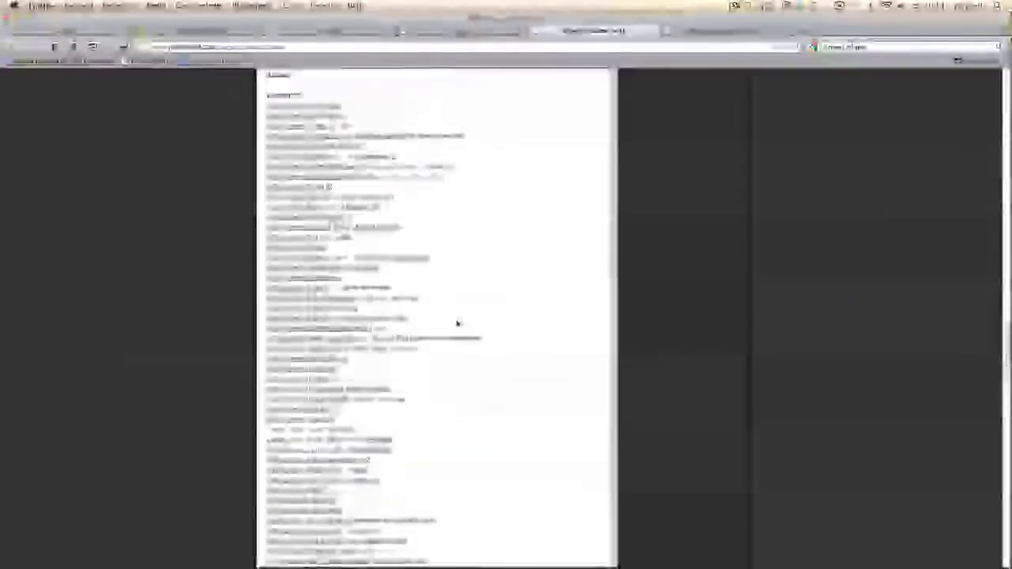
pyautogui.scroll(-15, 457, 322)
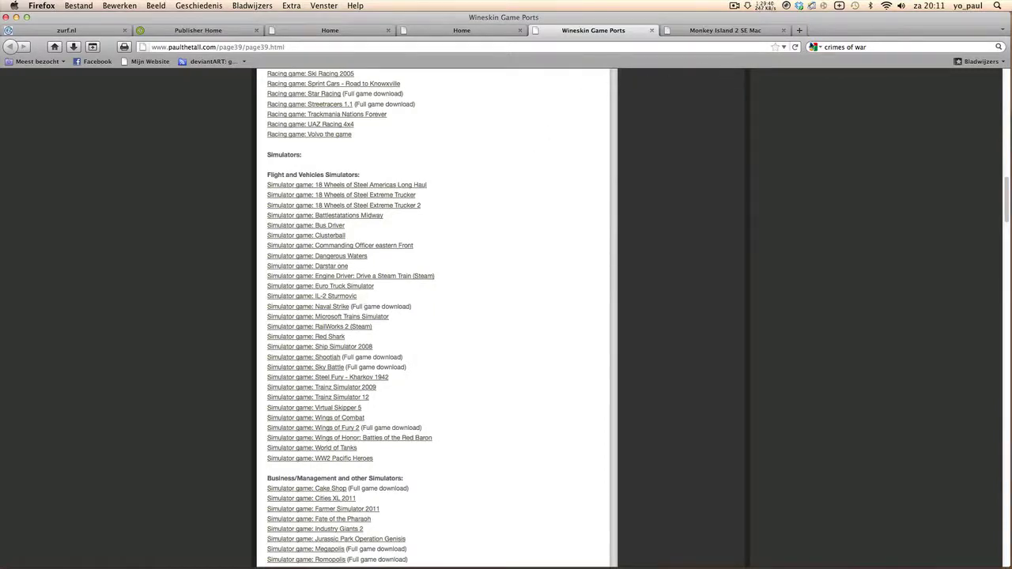
# Reload the list of ports and open the Silent Hunter 4 simulator page to read its port information
pyautogui.click(796, 48)
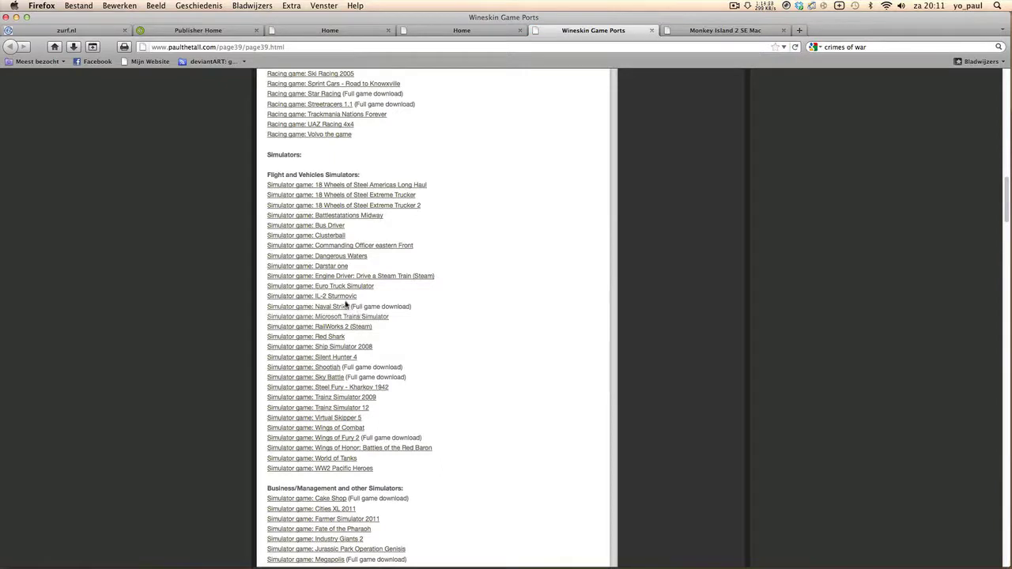
pyautogui.click(330, 358)
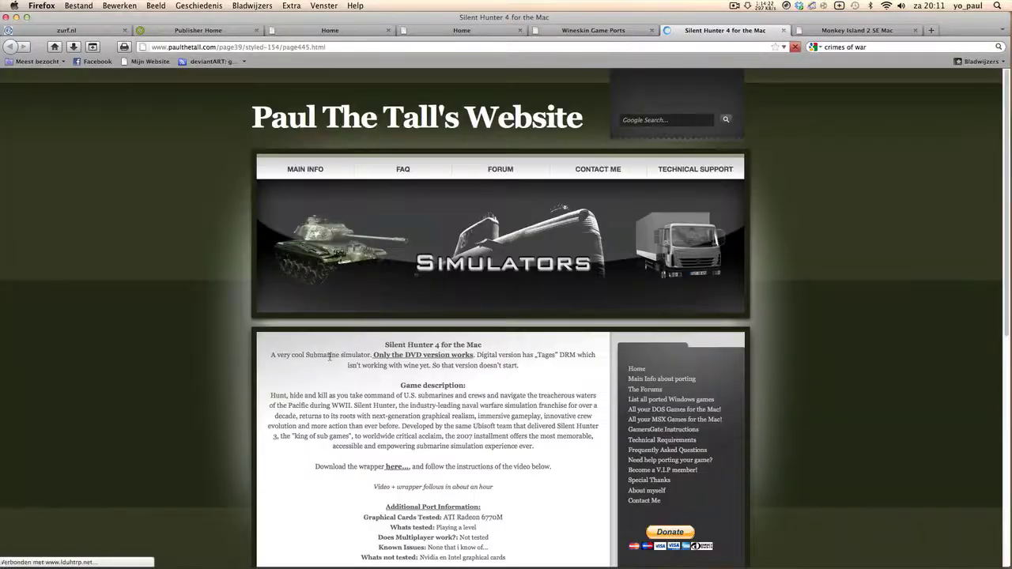
pyautogui.scroll(-3, 330, 360)
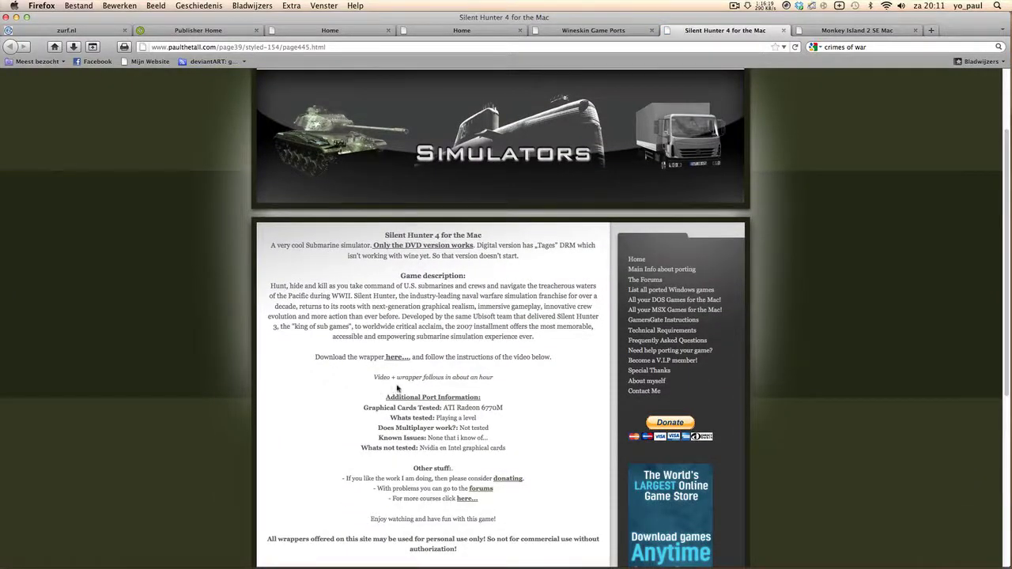
# Minimize the browser and open the Wineskin settings of the Silent Hunter 4 wrapper on the desktop
pyautogui.click(16, 16)
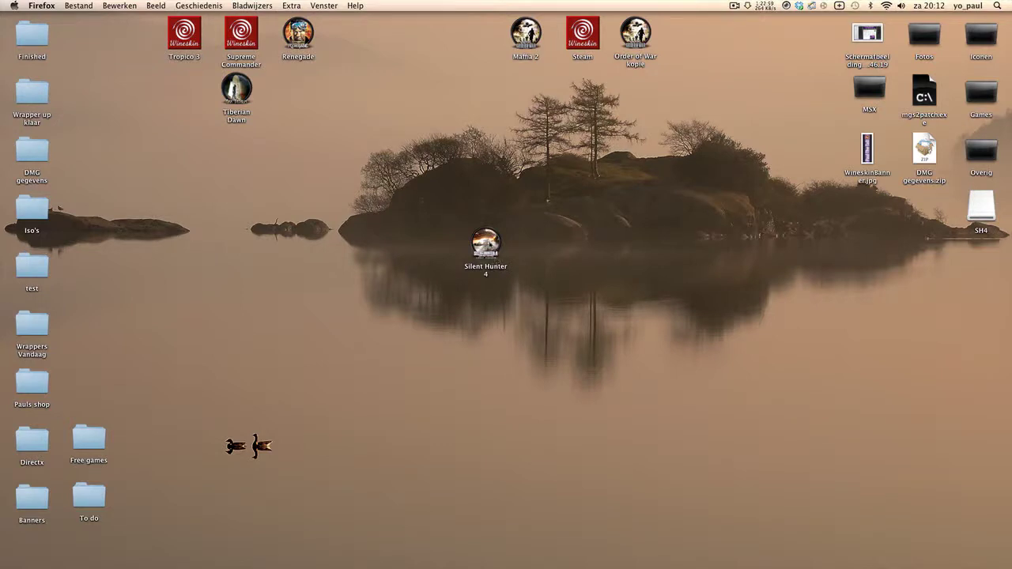
pyautogui.click(487, 242)
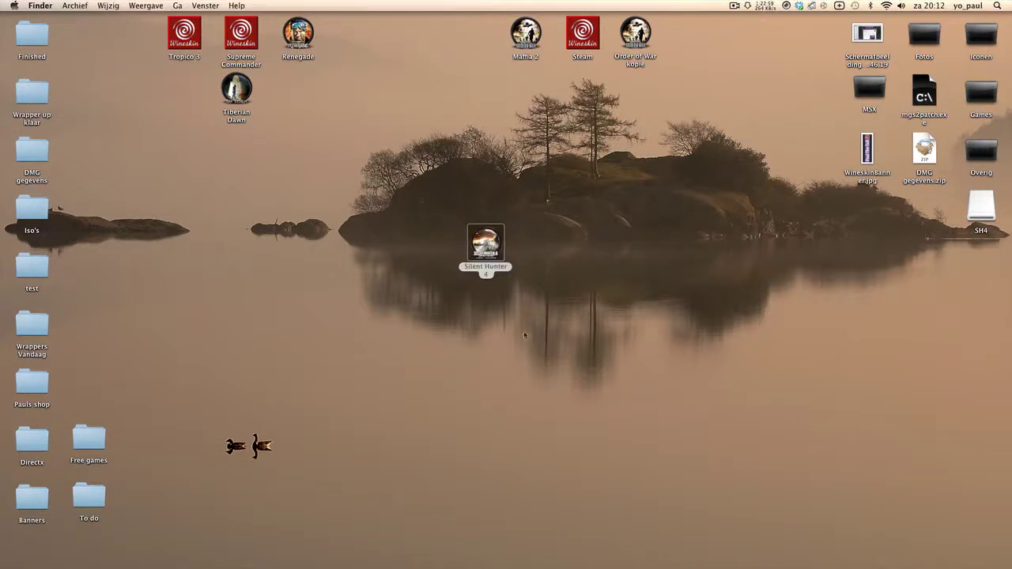
pyautogui.press('super+o')
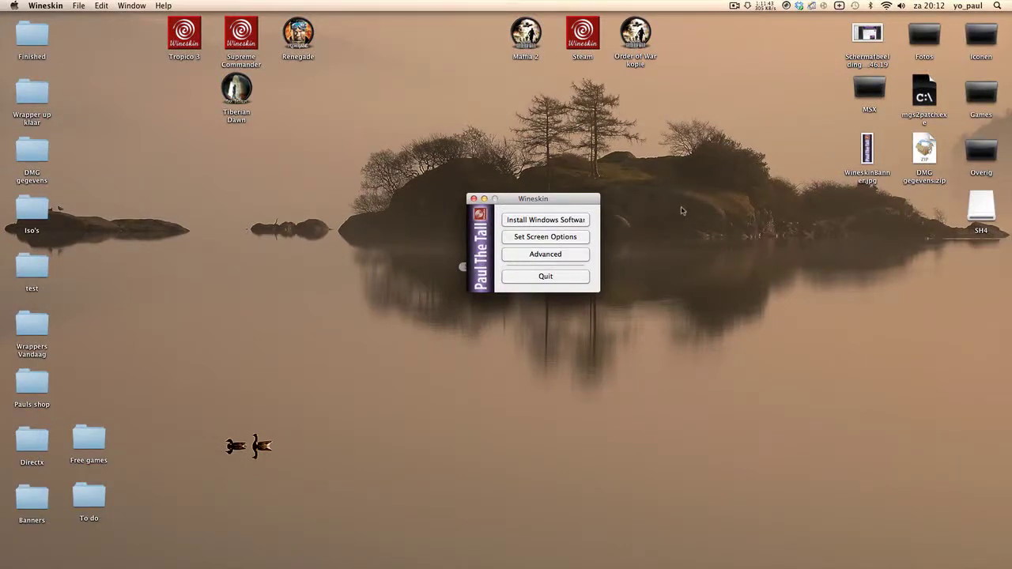
pyautogui.click(539, 224)
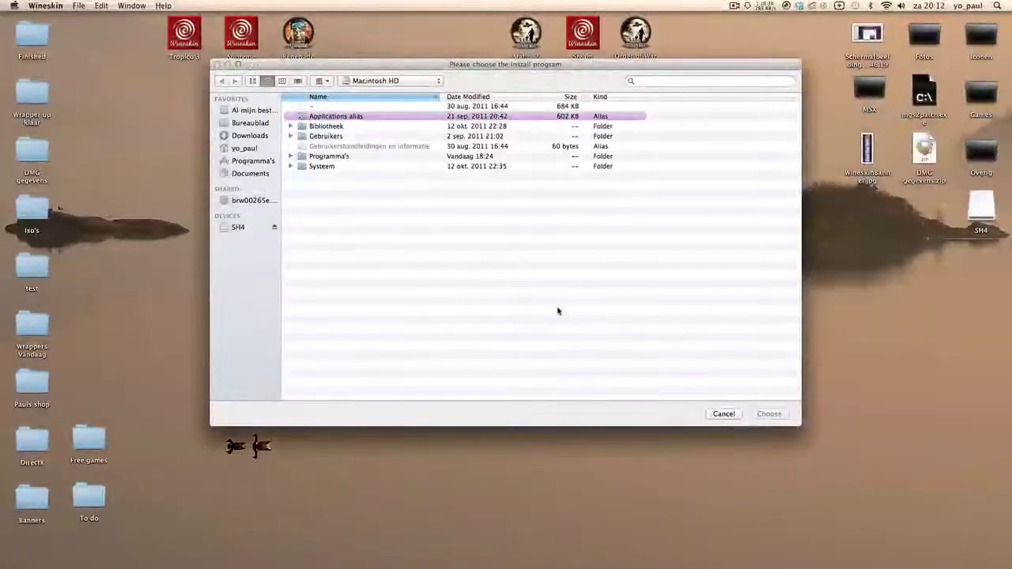
pyautogui.click(732, 415)
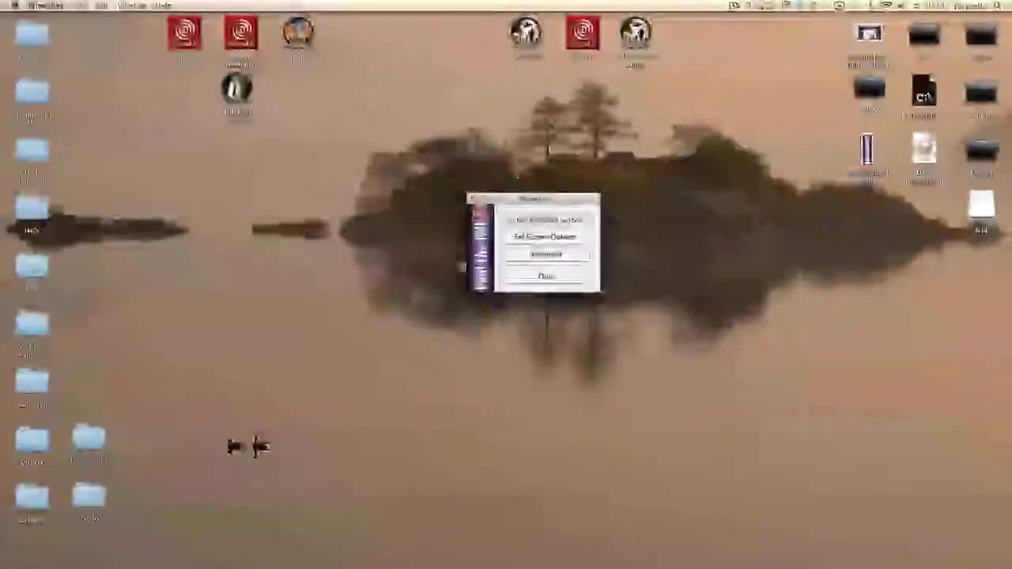
# Start the Config Utility (winecfg) from the wrapper's advanced tools
pyautogui.click(545, 254)
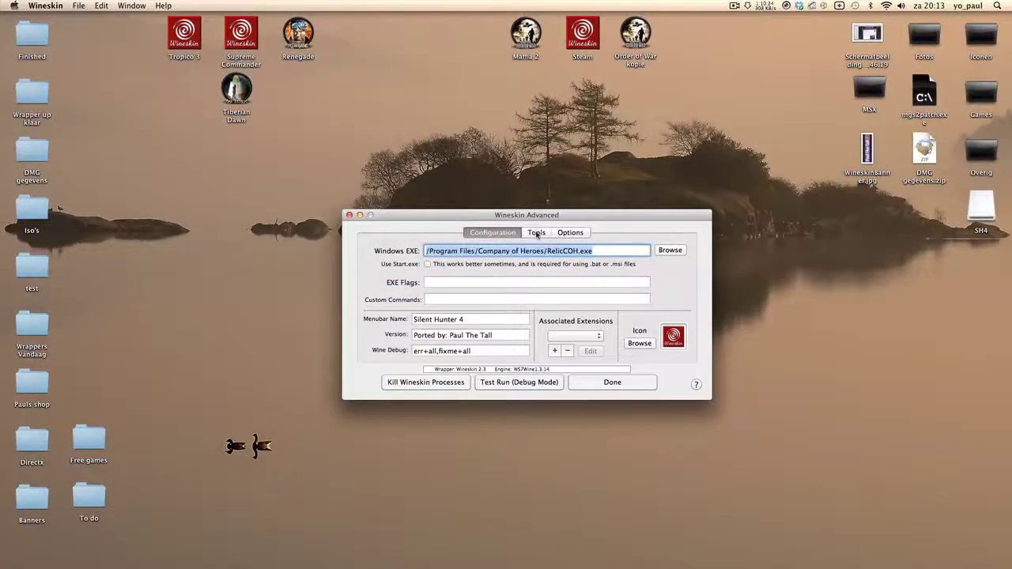
pyautogui.click(537, 233)
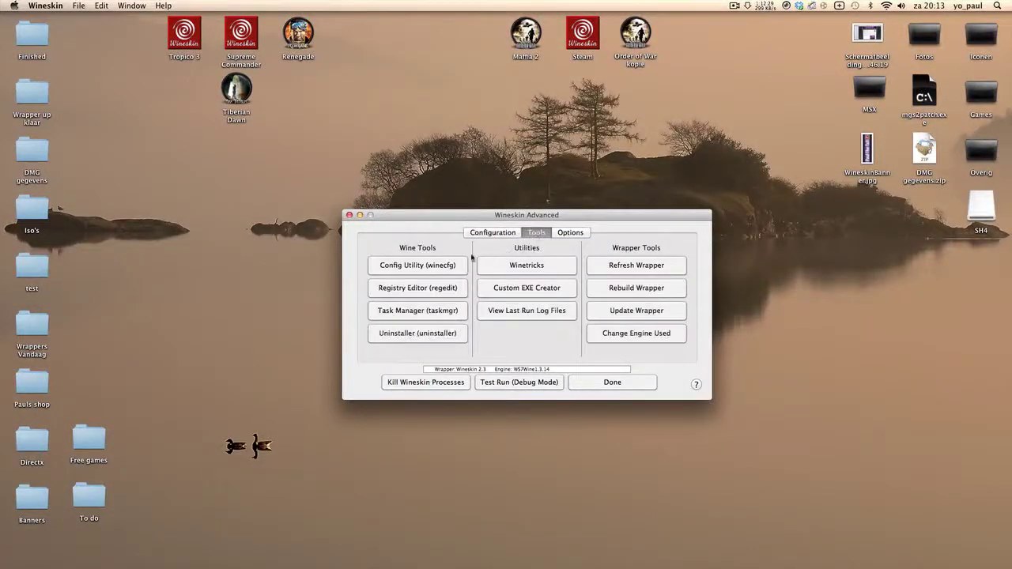
pyautogui.click(435, 267)
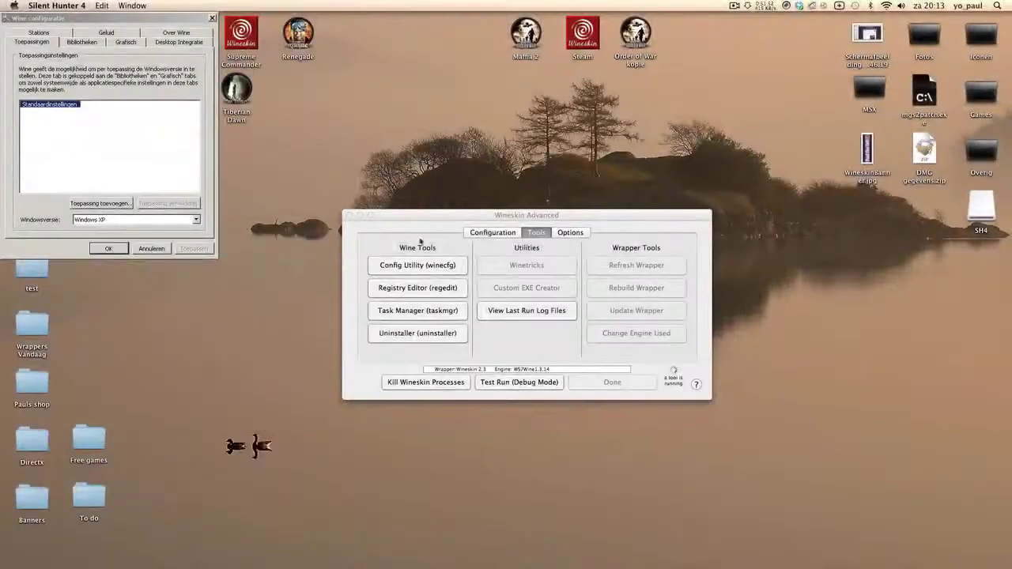
# Link the My Documents shell folder to the personal home folder under Users, apply it, and close the advanced settings
pyautogui.click(173, 43)
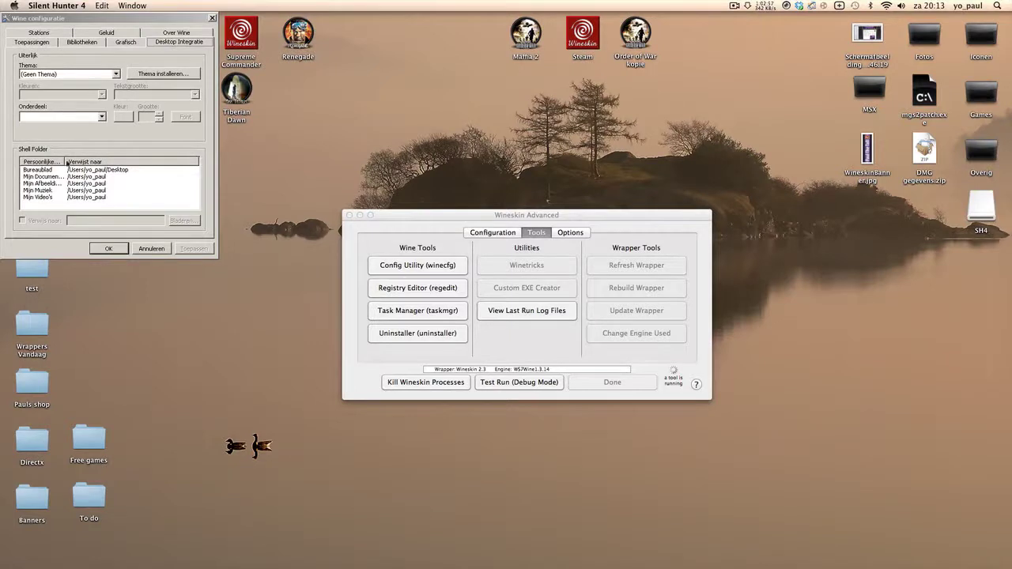
pyautogui.click(45, 177)
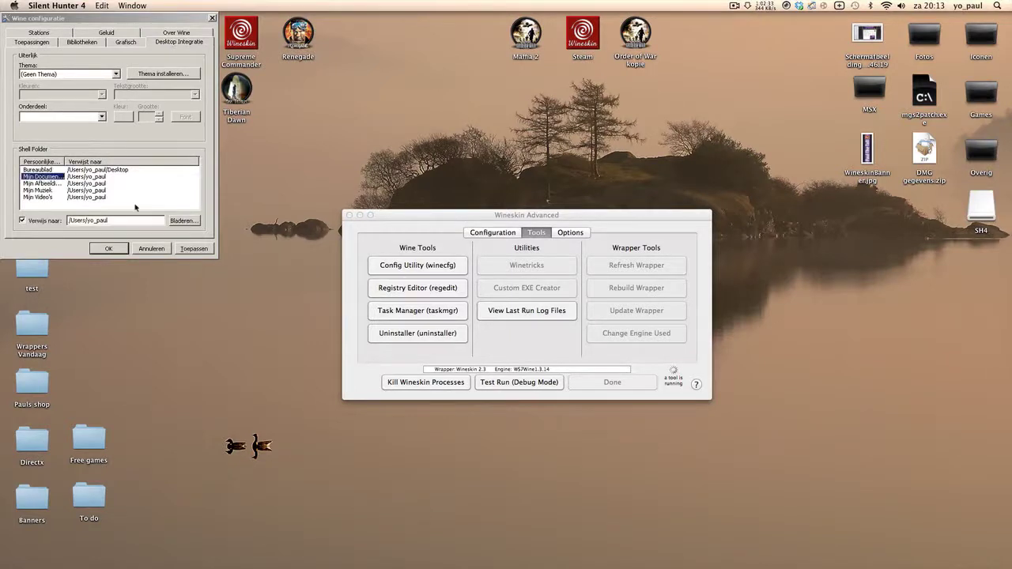
pyautogui.click(183, 225)
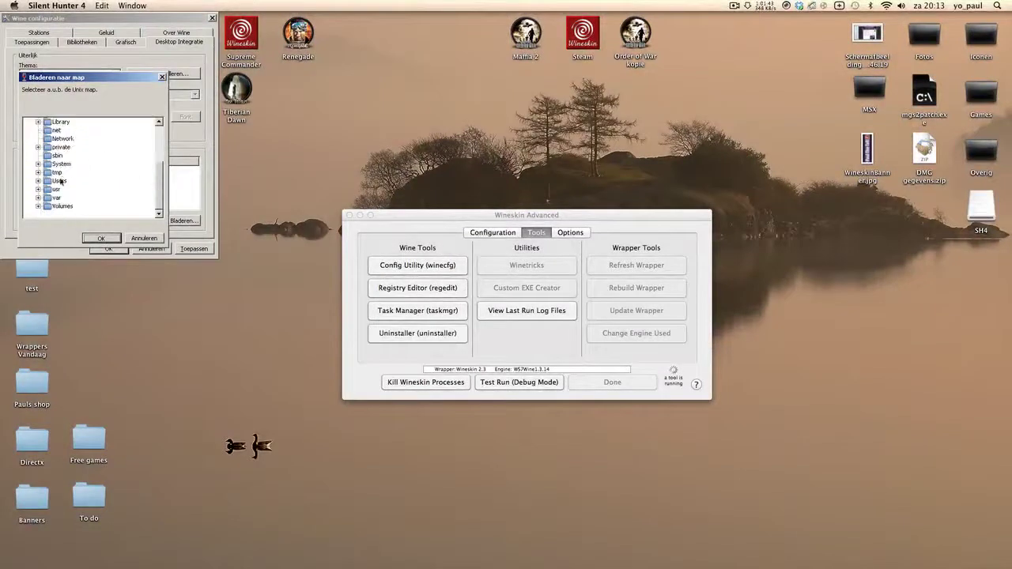
pyautogui.doubleClick(60, 181)
pyautogui.click(72, 198)
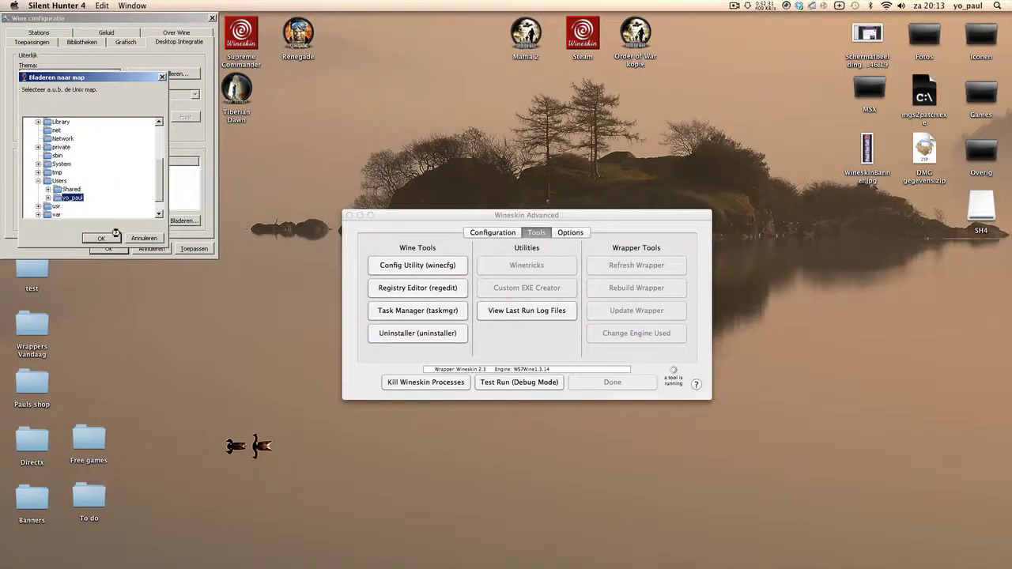
pyautogui.click(113, 237)
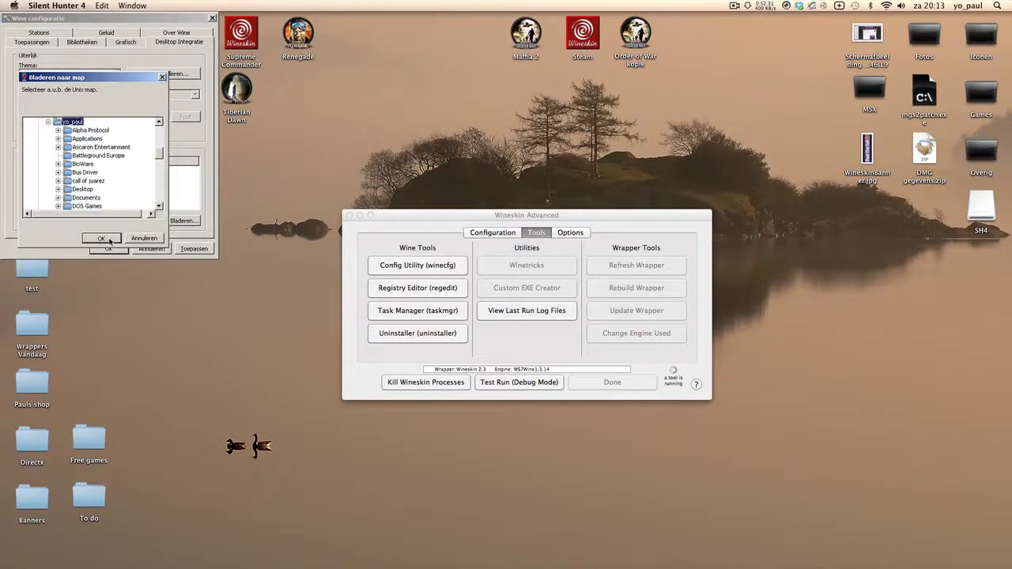
pyautogui.click(198, 249)
pyautogui.click(117, 249)
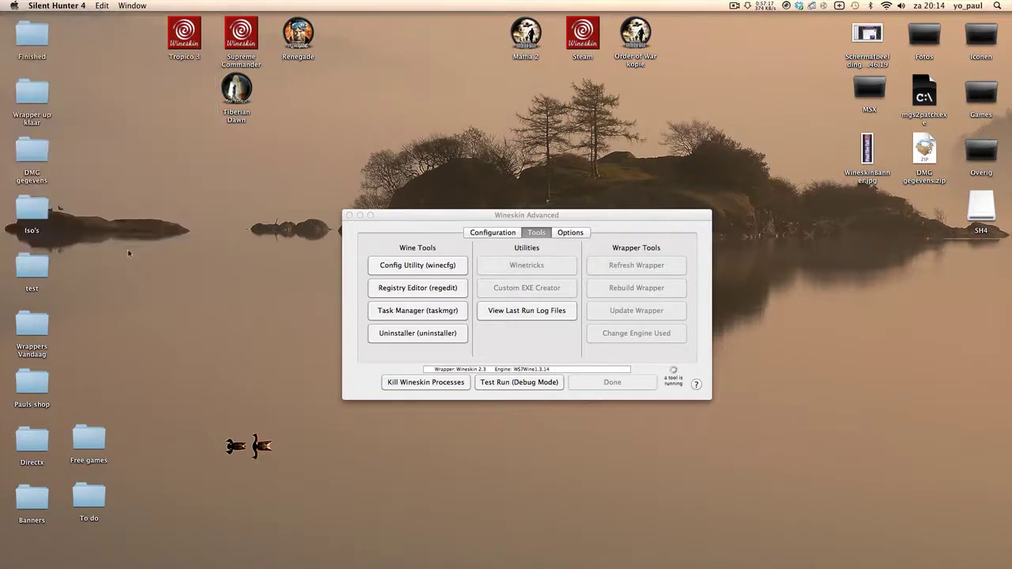
pyautogui.click(616, 384)
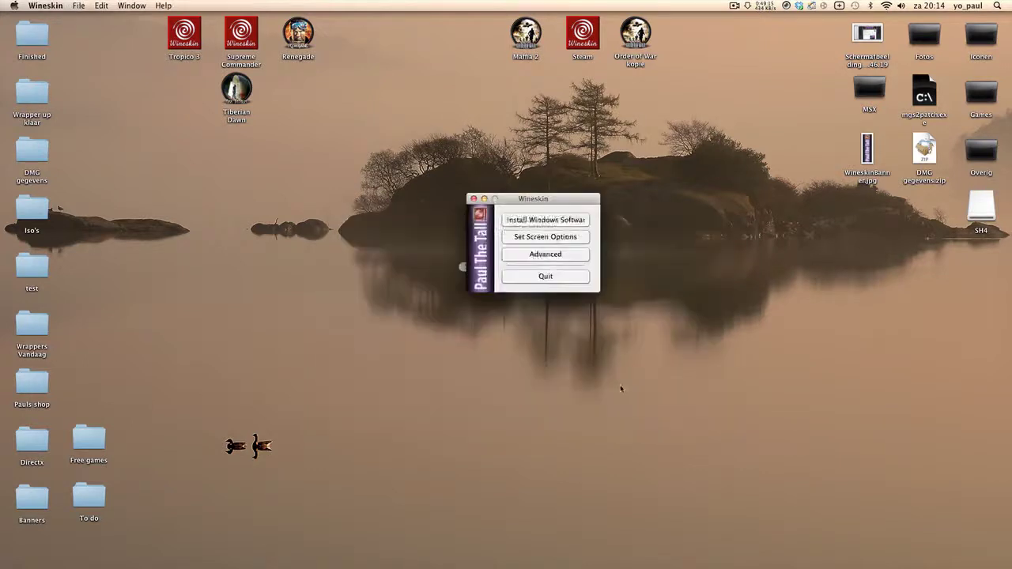
# Install Windows software into the wrapper by running setup.exe from the SH4 disc
pyautogui.click(532, 219)
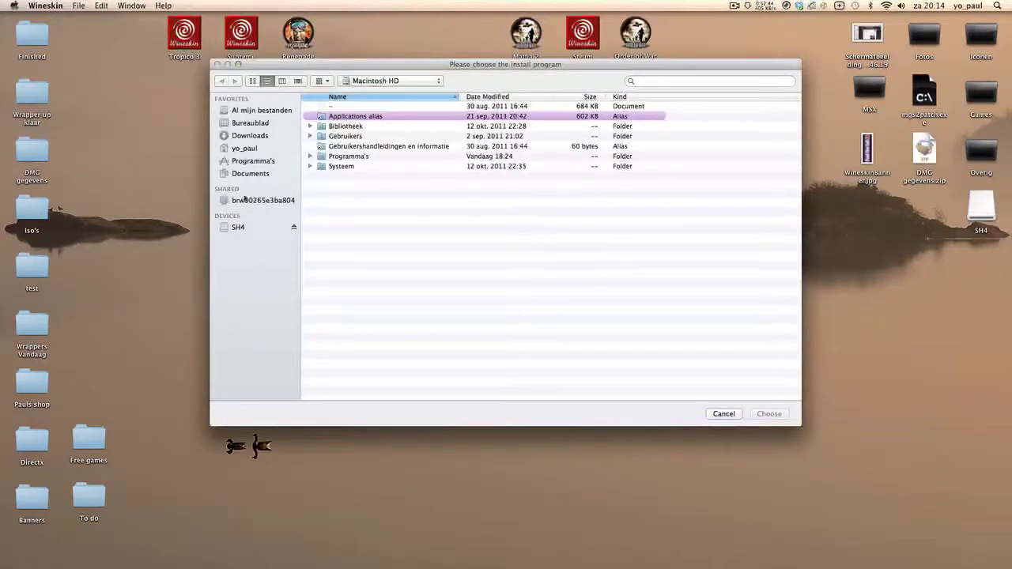
pyautogui.click(236, 227)
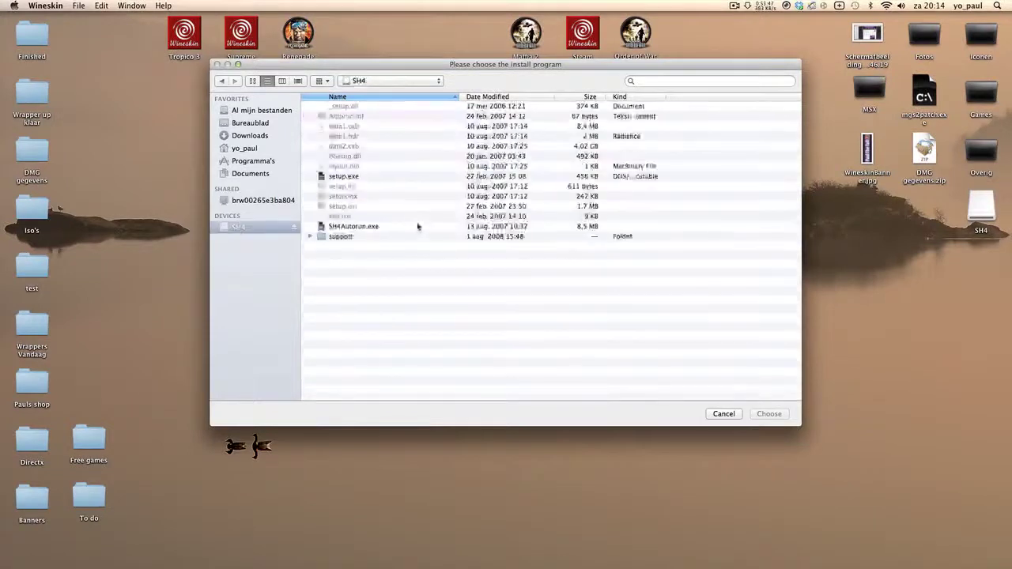
pyautogui.click(346, 176)
pyautogui.press('Return')
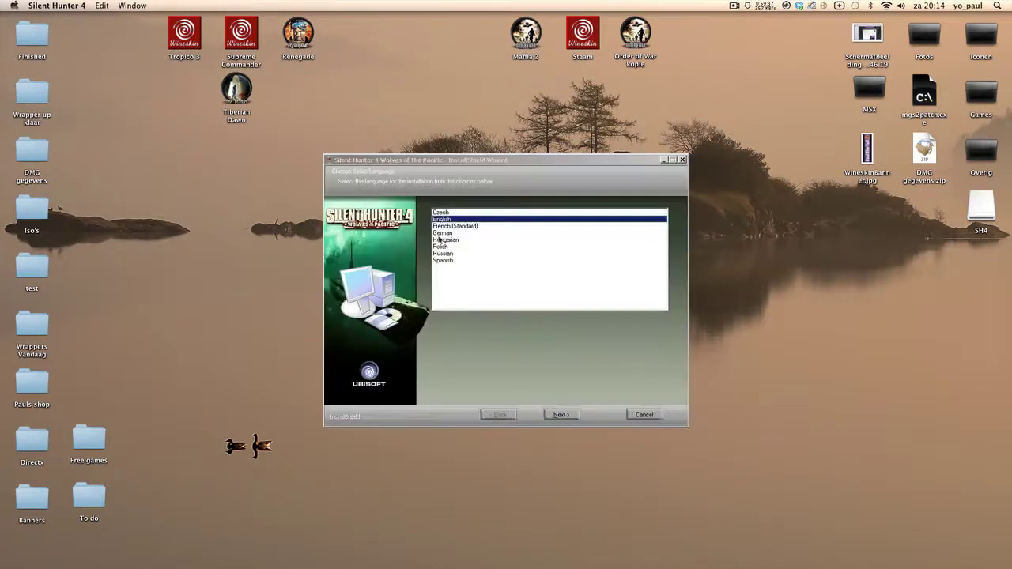
# Continue the Silent Hunter 4 setup in English and accept the license agreement
pyautogui.click(563, 417)
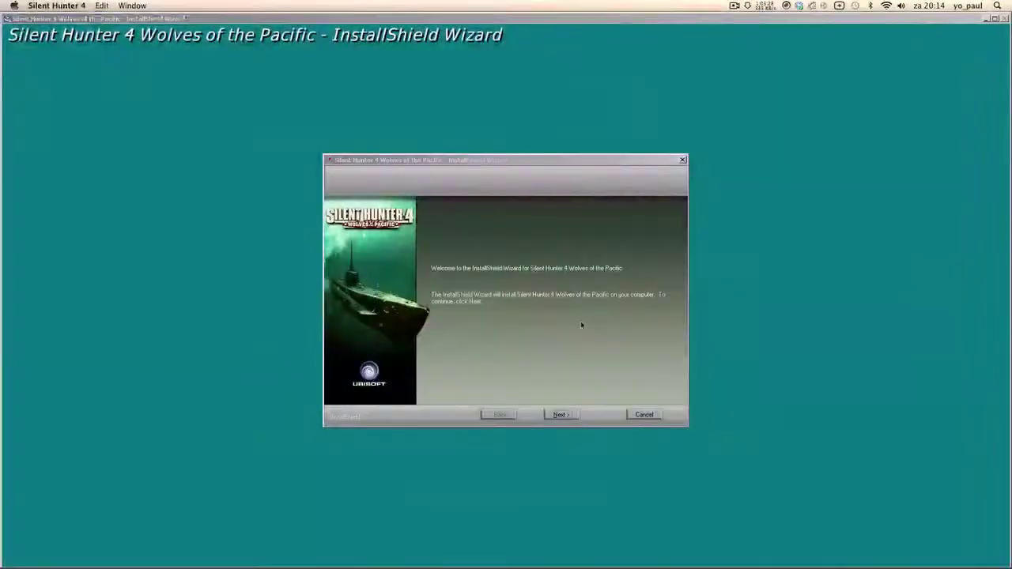
pyautogui.click(567, 416)
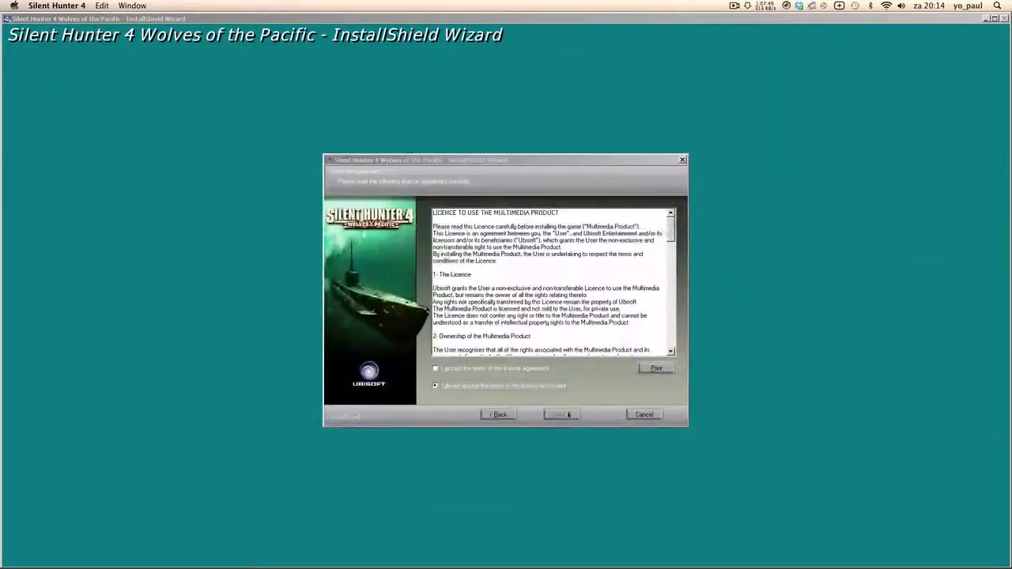
pyautogui.click(505, 369)
pyautogui.click(561, 415)
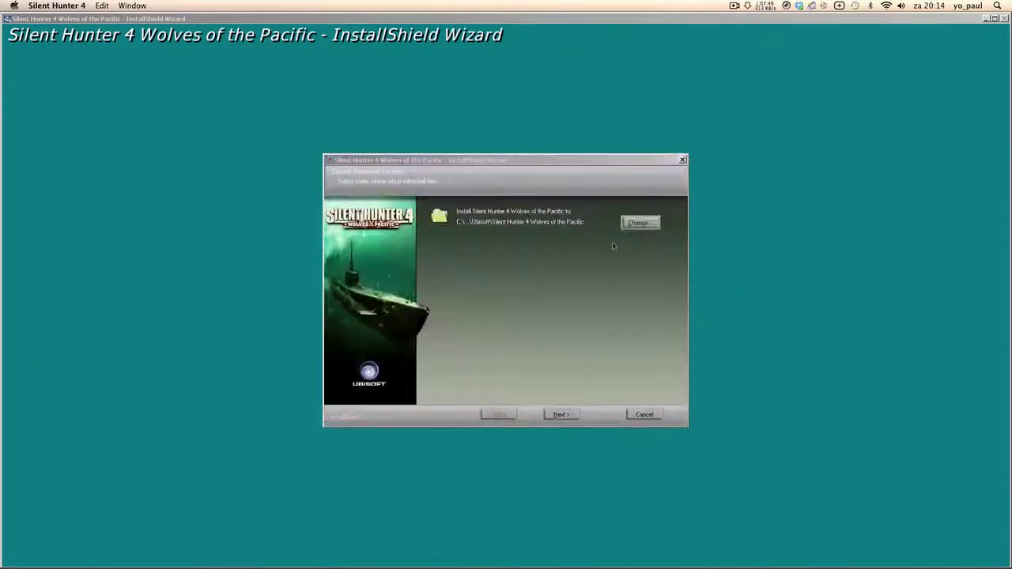
# Keep the default install location, exclude Acrobat Reader 8.1.0 from the features, and start the installation
pyautogui.click(561, 415)
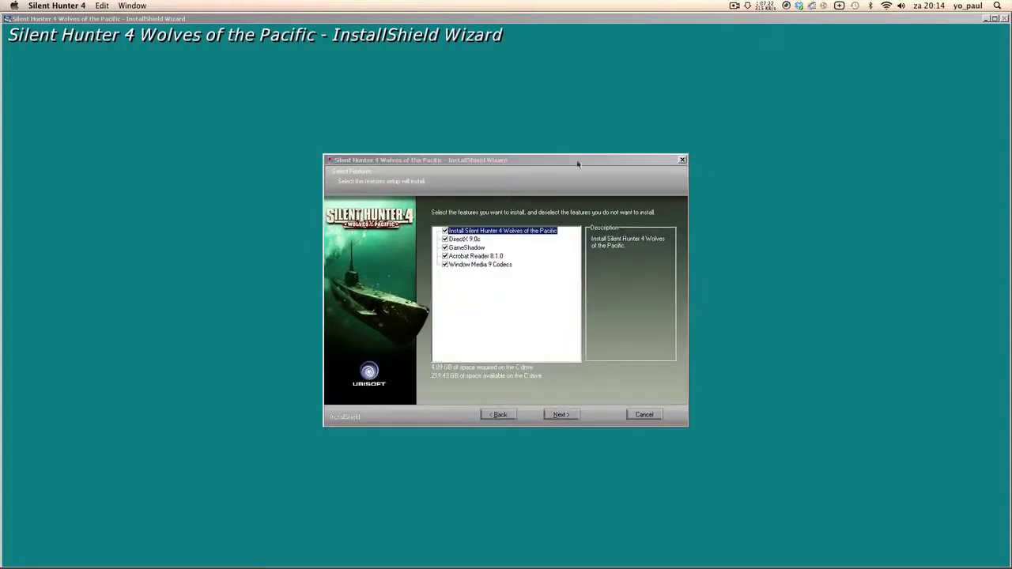
pyautogui.click(445, 257)
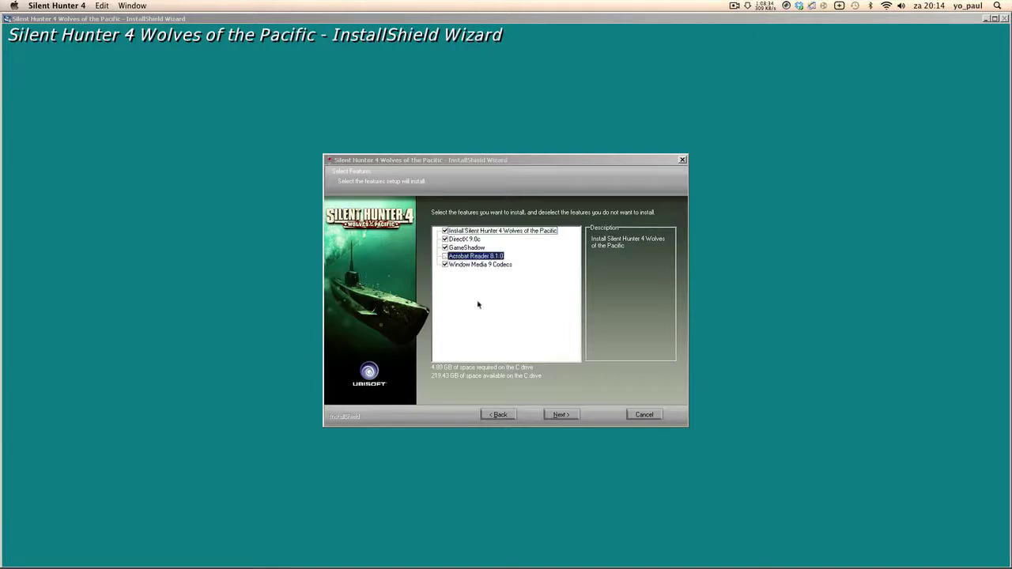
pyautogui.click(561, 415)
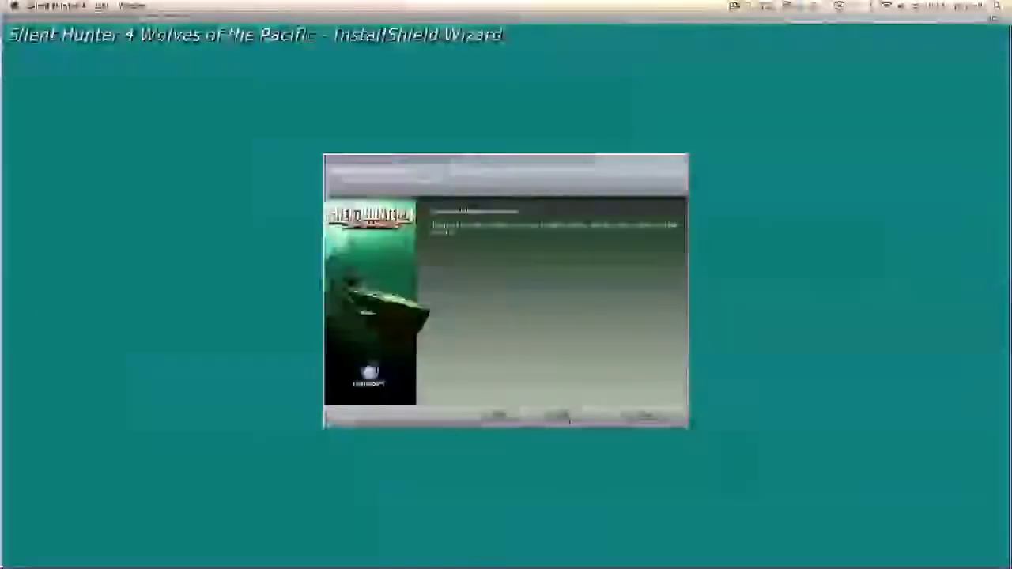
pyautogui.click(563, 416)
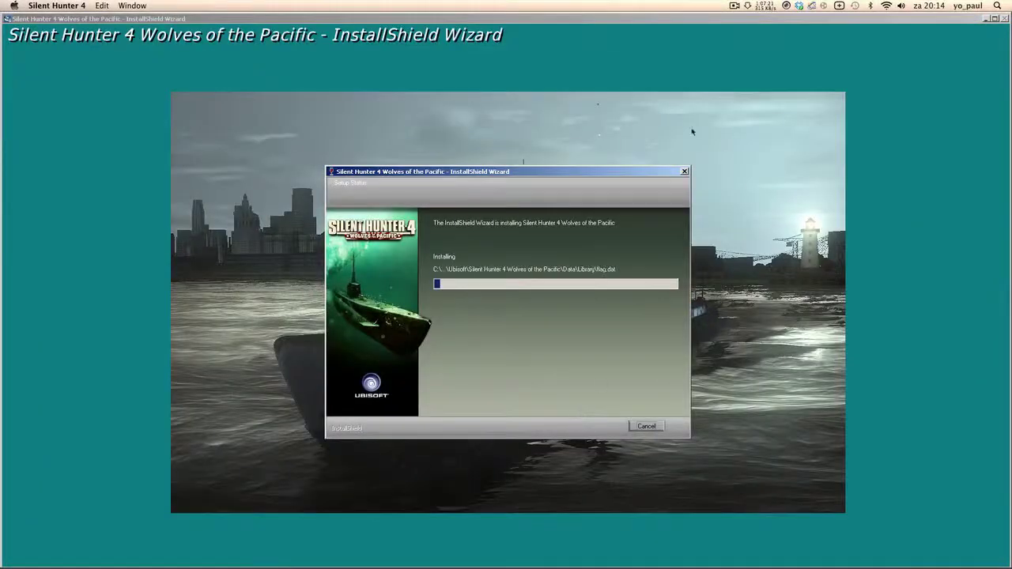
pyautogui.click(735, 6)
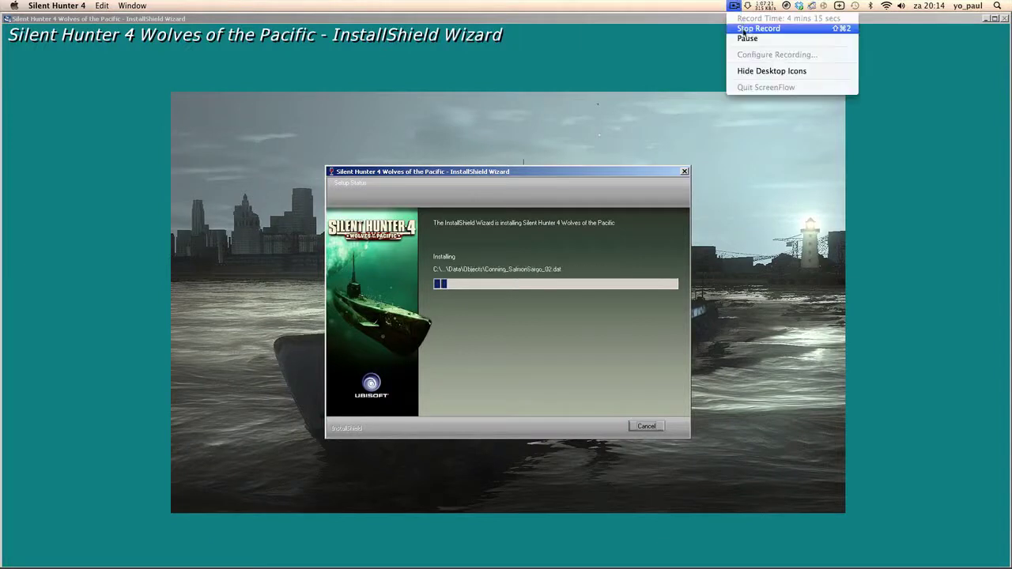
pyautogui.click(542, 124)
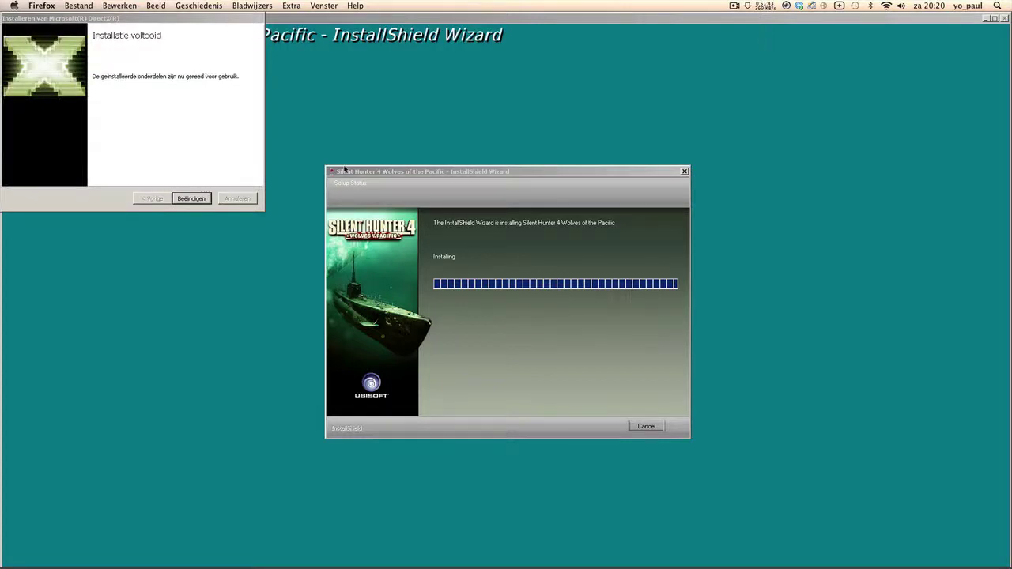
# Finish the DirectX setup, then accept the GameShadow license, install GameShadow and dismiss its client error
pyautogui.click(197, 197)
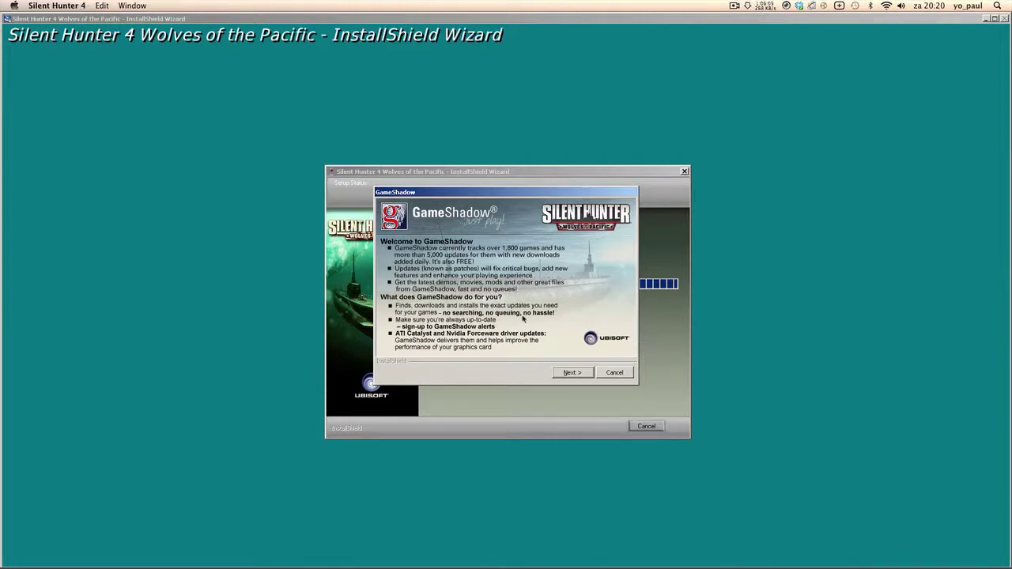
pyautogui.click(573, 372)
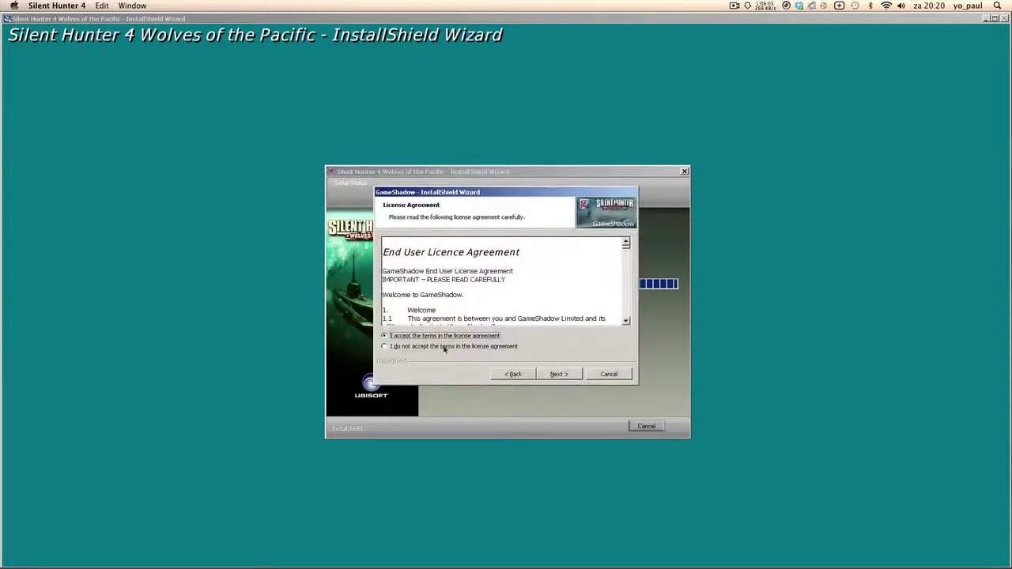
pyautogui.click(557, 374)
pyautogui.click(560, 374)
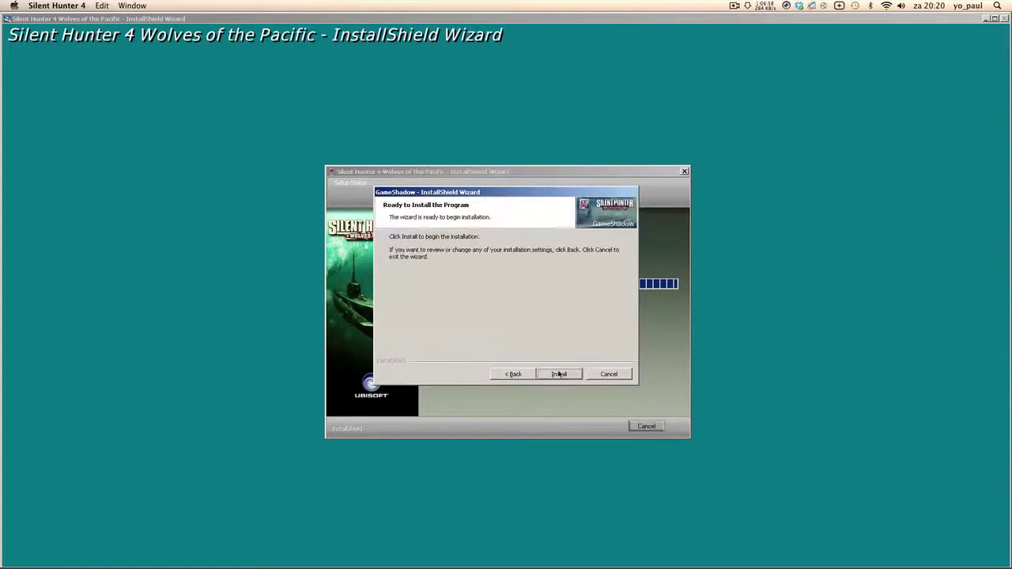
pyautogui.click(559, 374)
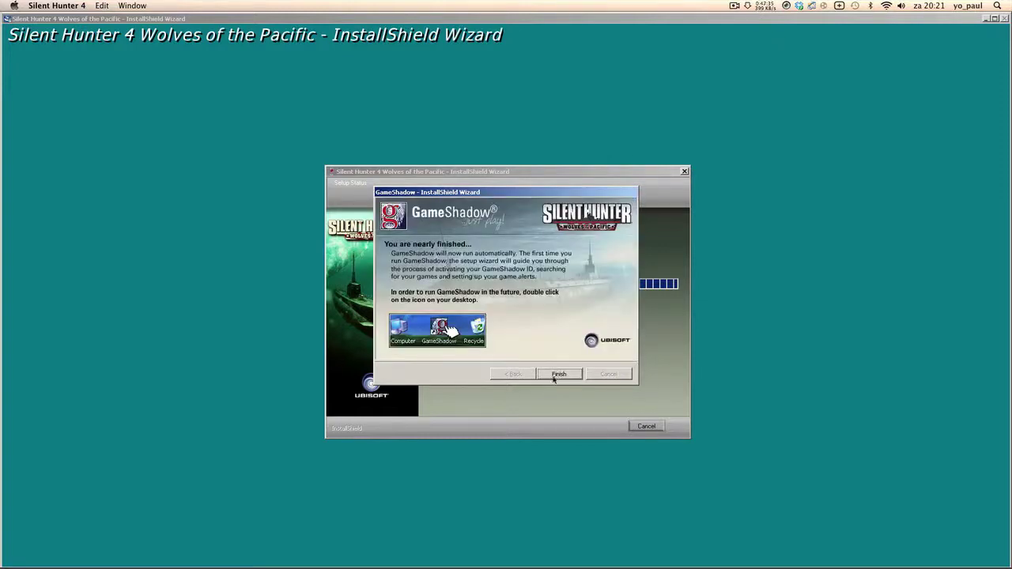
pyautogui.click(561, 376)
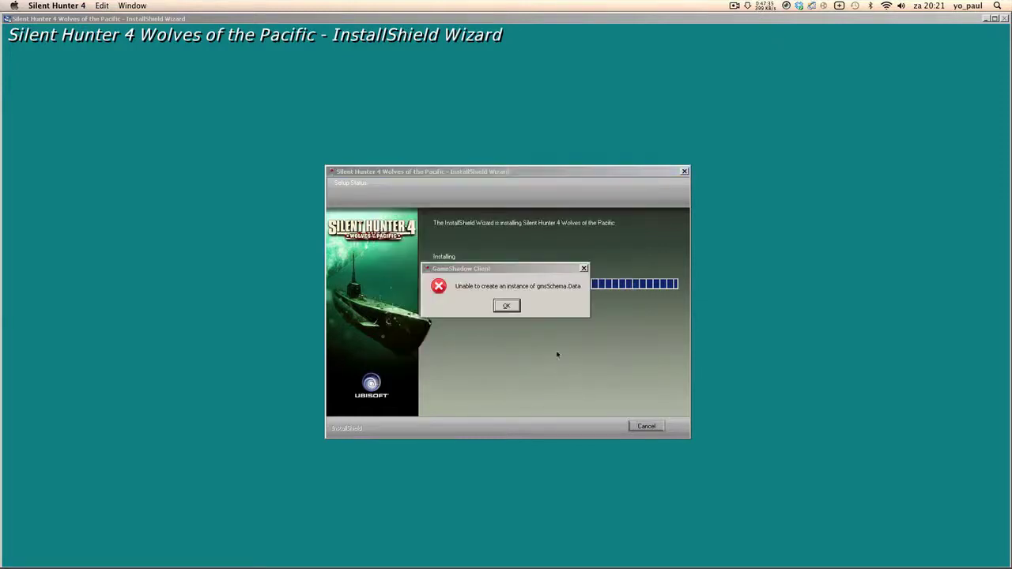
pyautogui.click(507, 310)
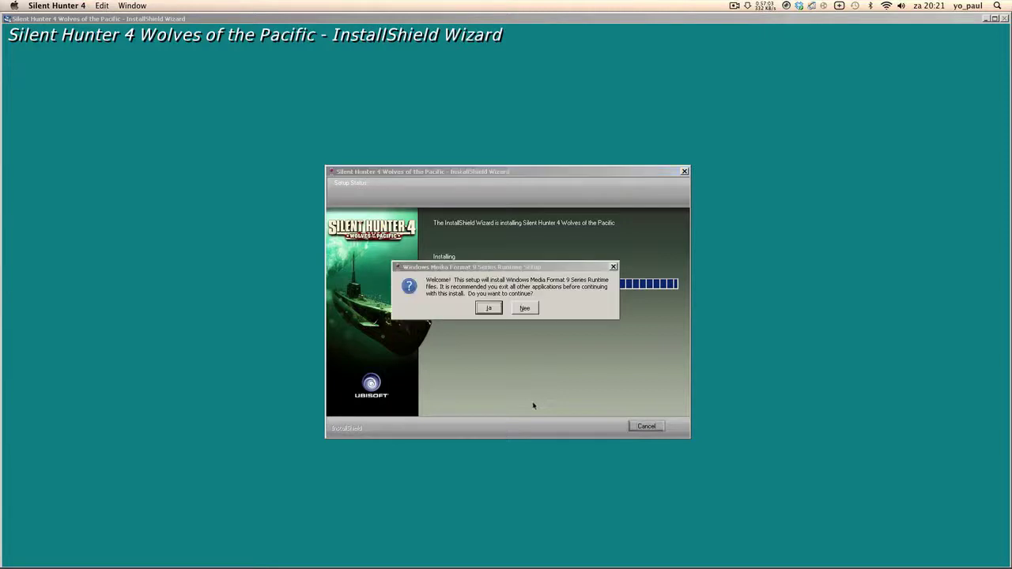
# Agree to install the Windows Media Format 9 Series Runtime and close its setup
pyautogui.click(492, 310)
pyautogui.click(533, 372)
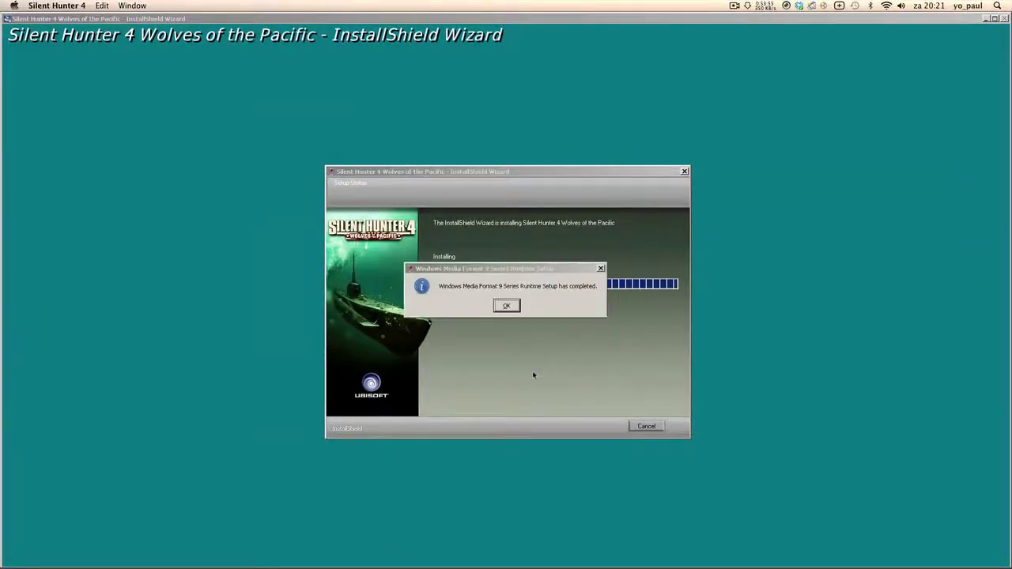
pyautogui.click(507, 308)
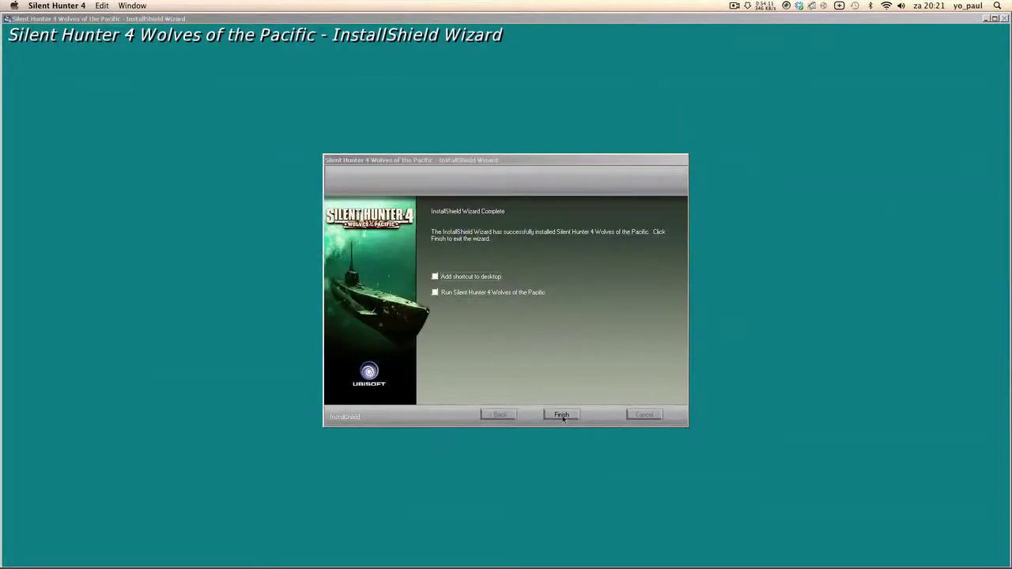
# Finish the Silent Hunter 4 installer without a desktop shortcut or running the game, and choose never to register the product
pyautogui.click(562, 415)
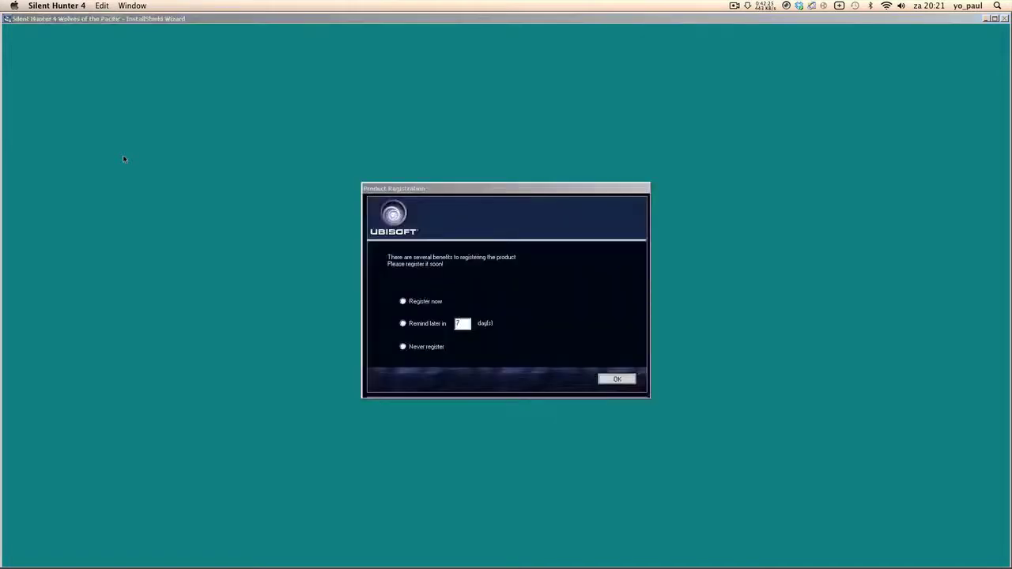
pyautogui.click(434, 342)
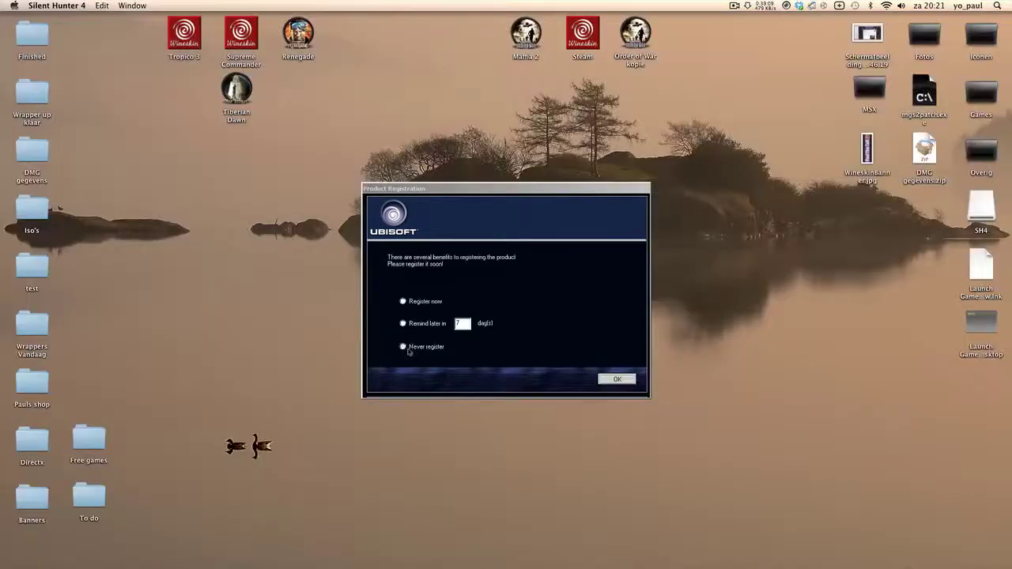
pyautogui.click(616, 382)
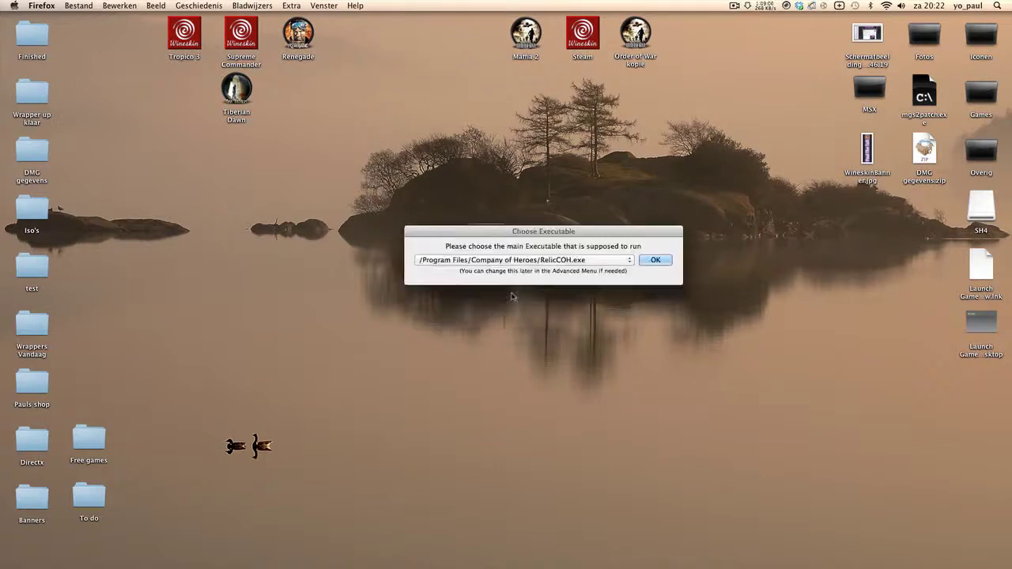
# Set the wrapper's main executable to sh4.exe in the Silent Hunter 4 Wolves of the Pacific folder and close Wineskin
pyautogui.click(611, 261)
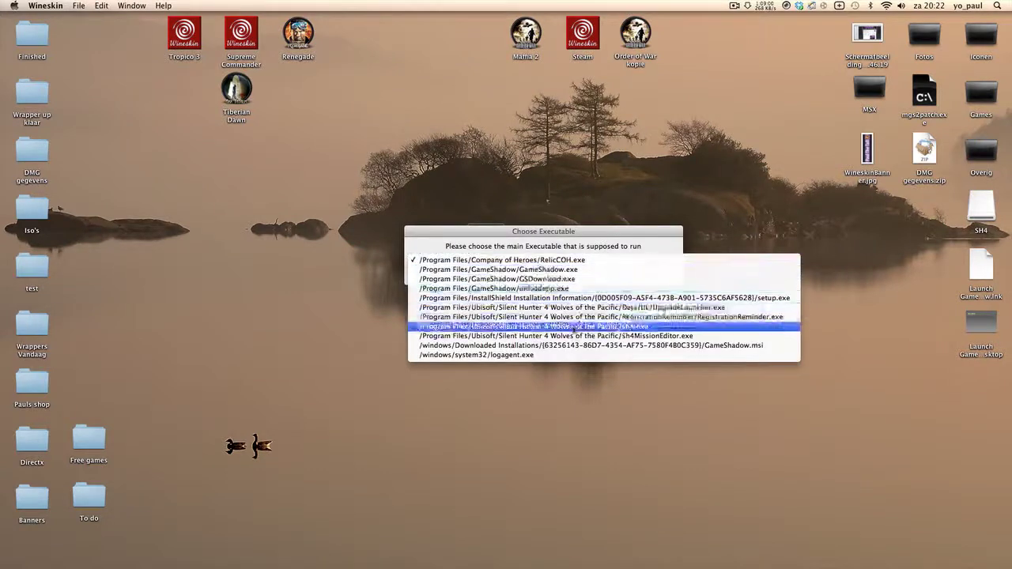
pyautogui.click(637, 327)
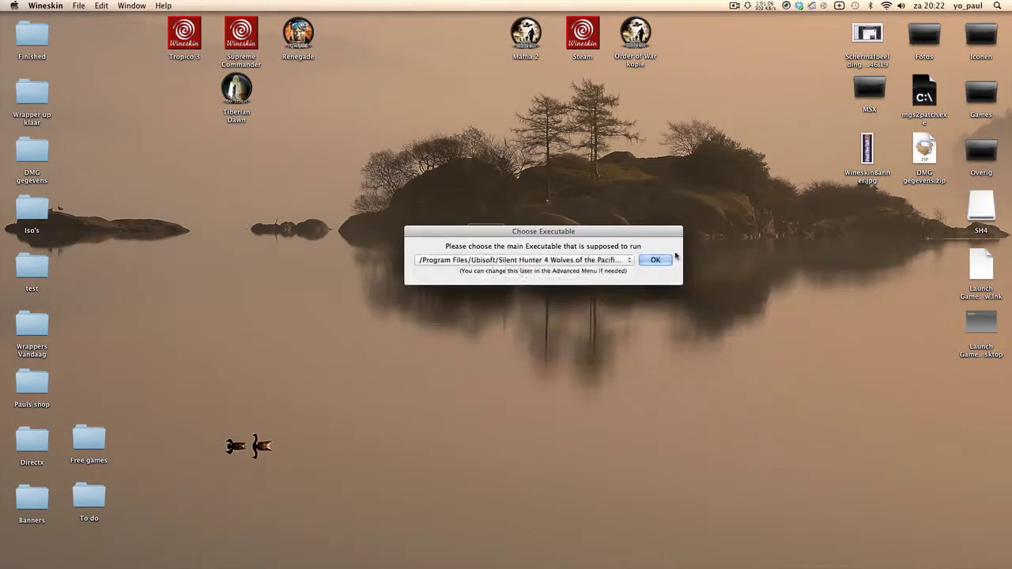
pyautogui.click(656, 260)
pyautogui.click(535, 281)
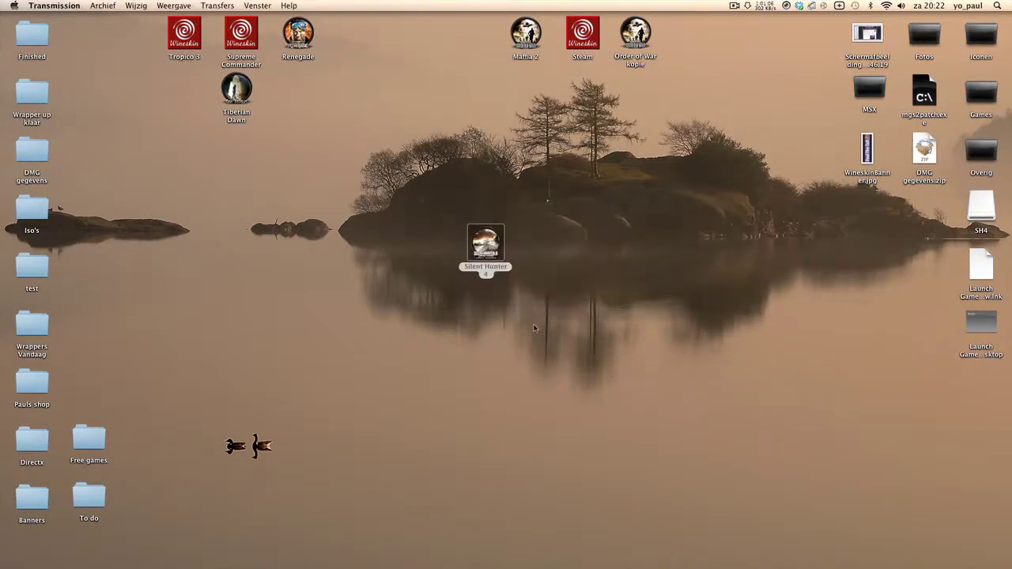
# Launch Silent Hunter 4 from its desktop wrapper and open Submarine School from the game's main menu
pyautogui.click(499, 257)
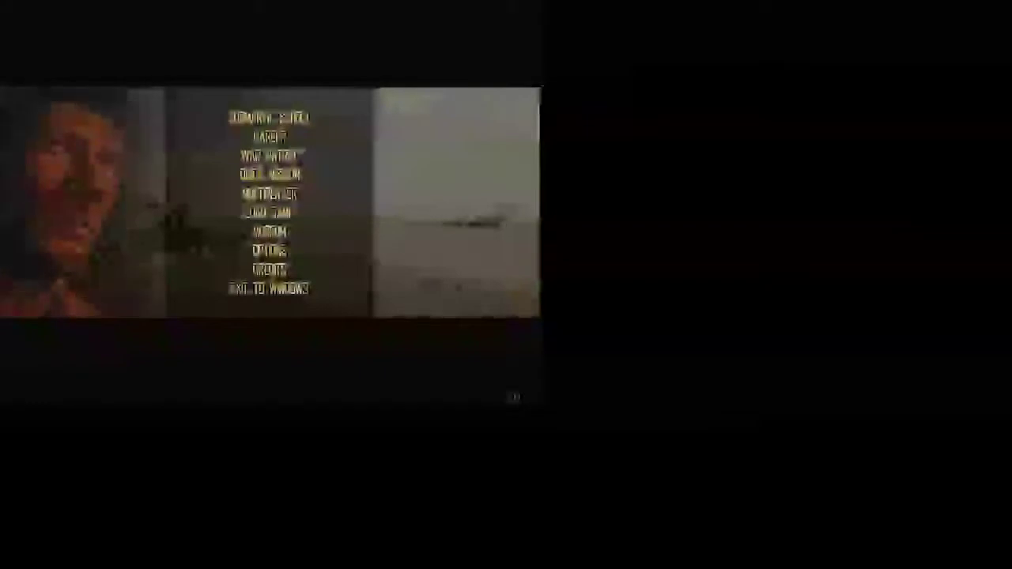
pyautogui.click(270, 120)
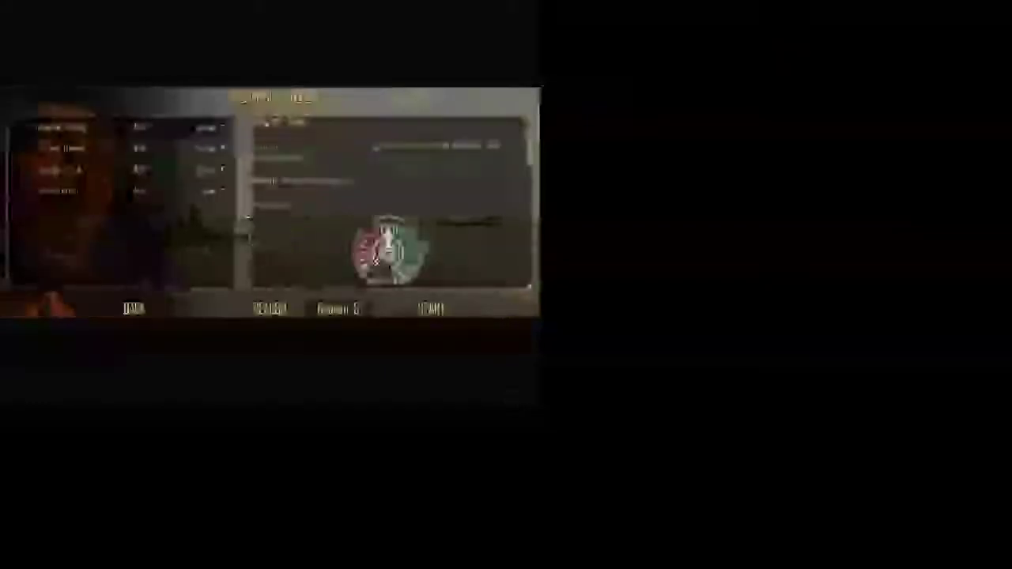